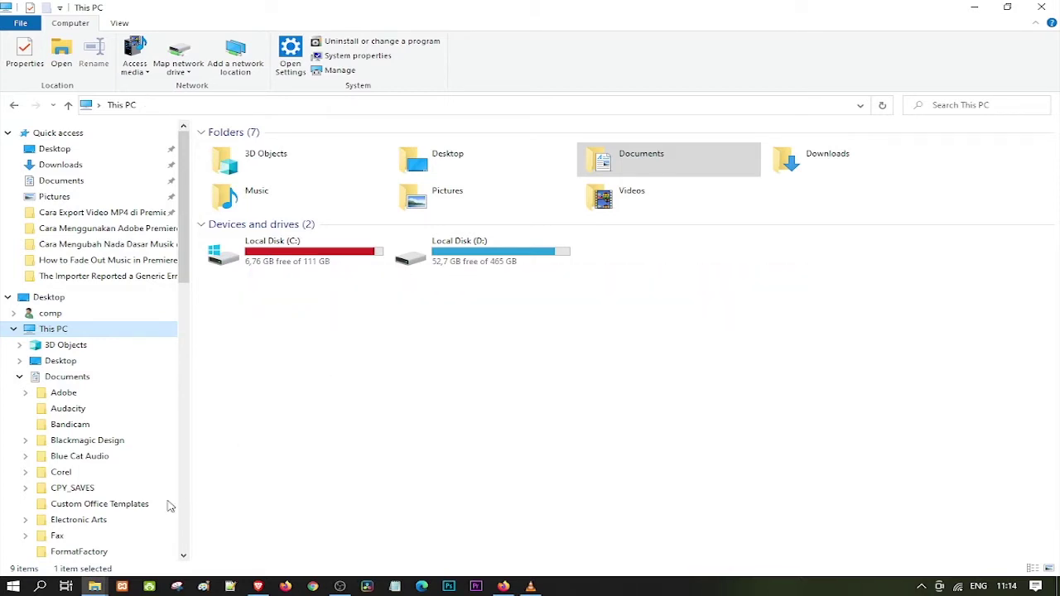
Open the Windows Temp folder by running the "temp" command and grant permanent access to it.
click(40, 586)
text(run)
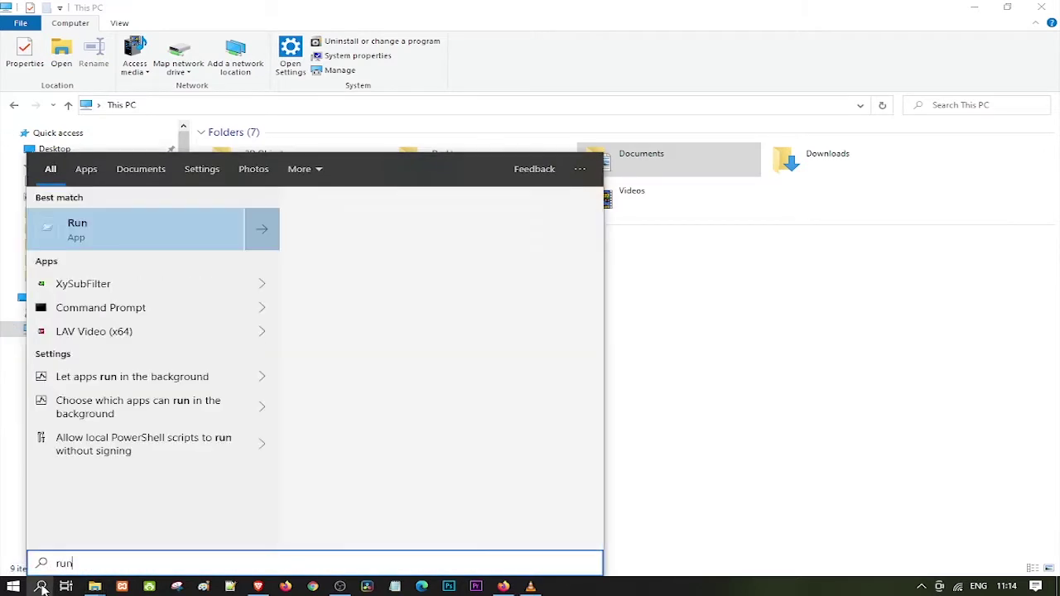
click(112, 235)
drag(166, 443, 430, 333)
text(temp)
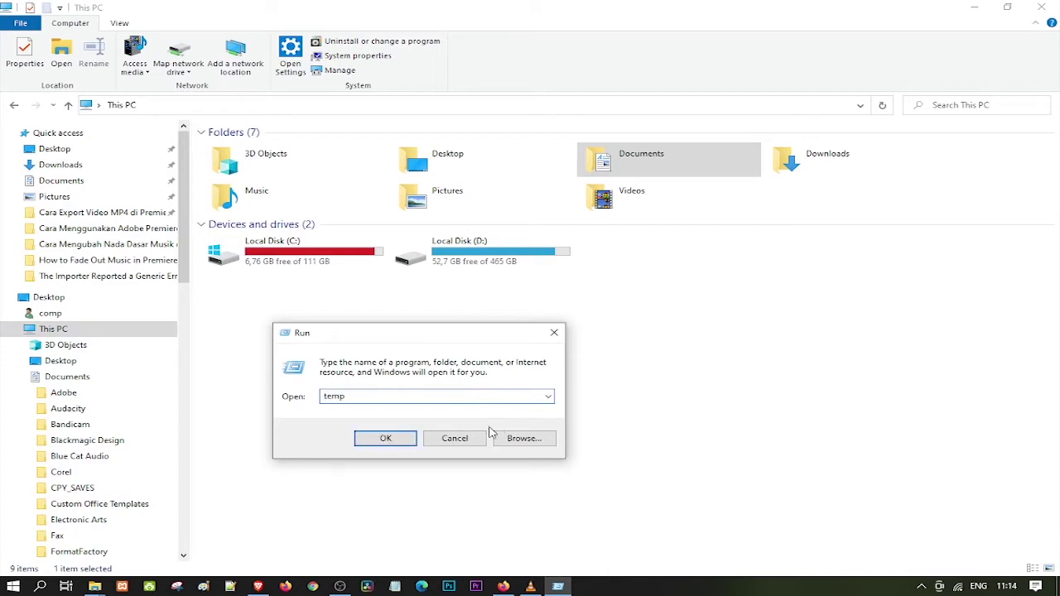
click(407, 438)
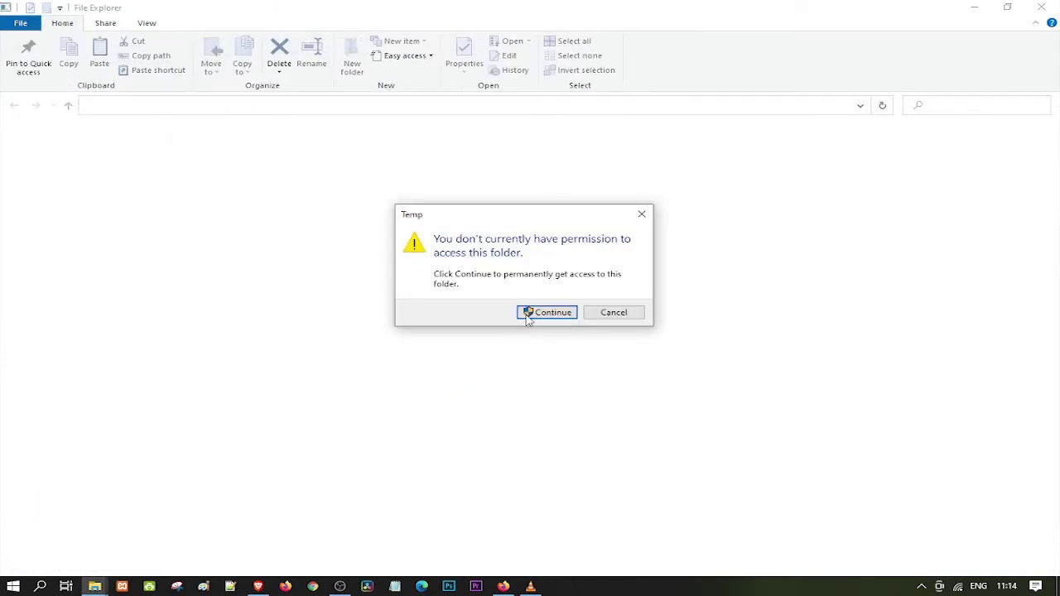
click(543, 312)
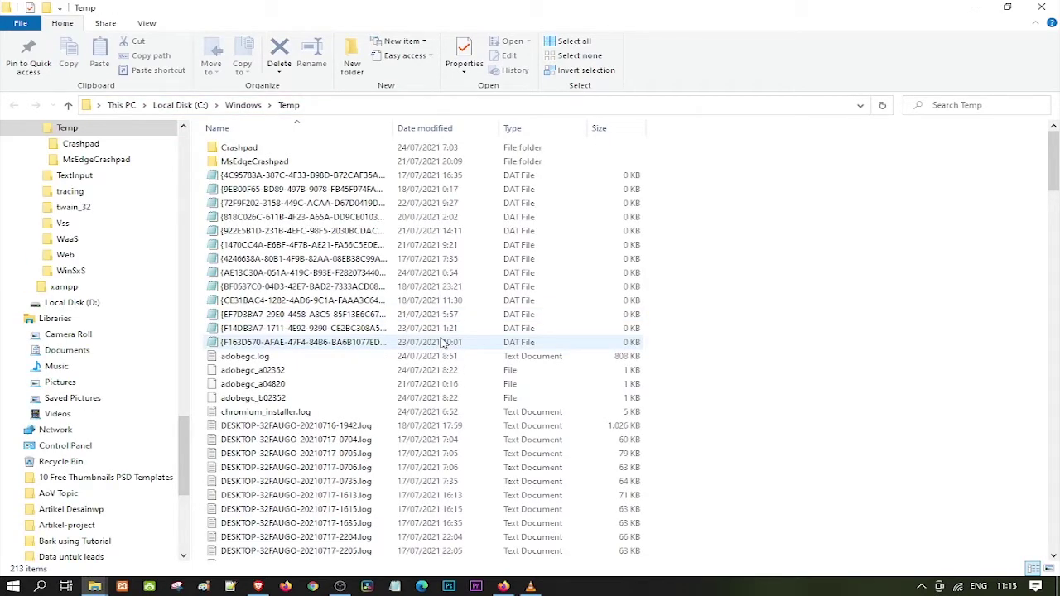
Delete all items in the Windows Temp folder, skipping all files that are in use.
key(ctrl+a)
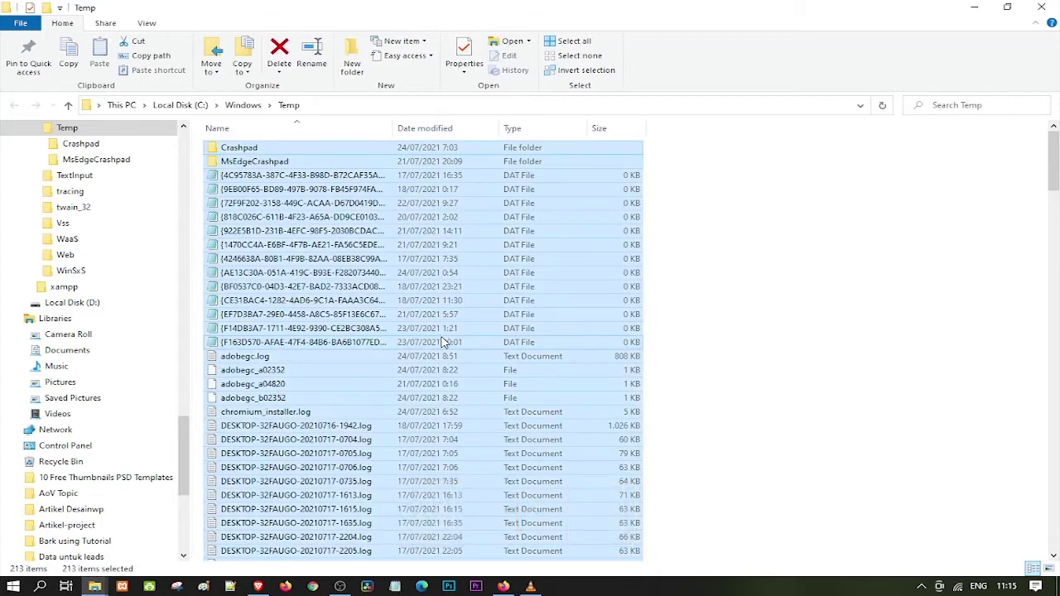
right_click(443, 341)
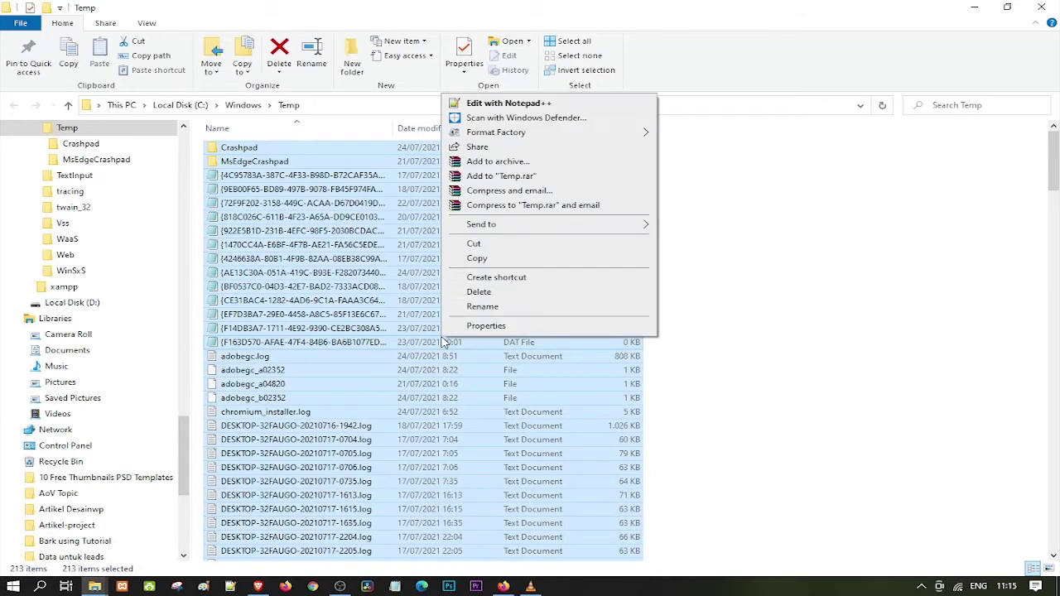
click(513, 296)
click(586, 306)
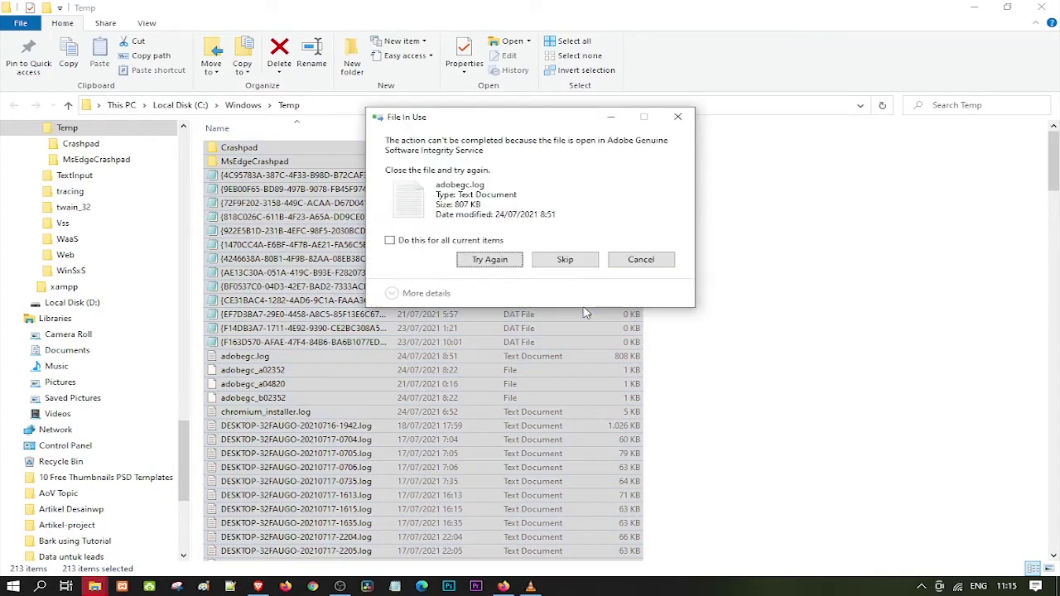
click(394, 243)
click(566, 262)
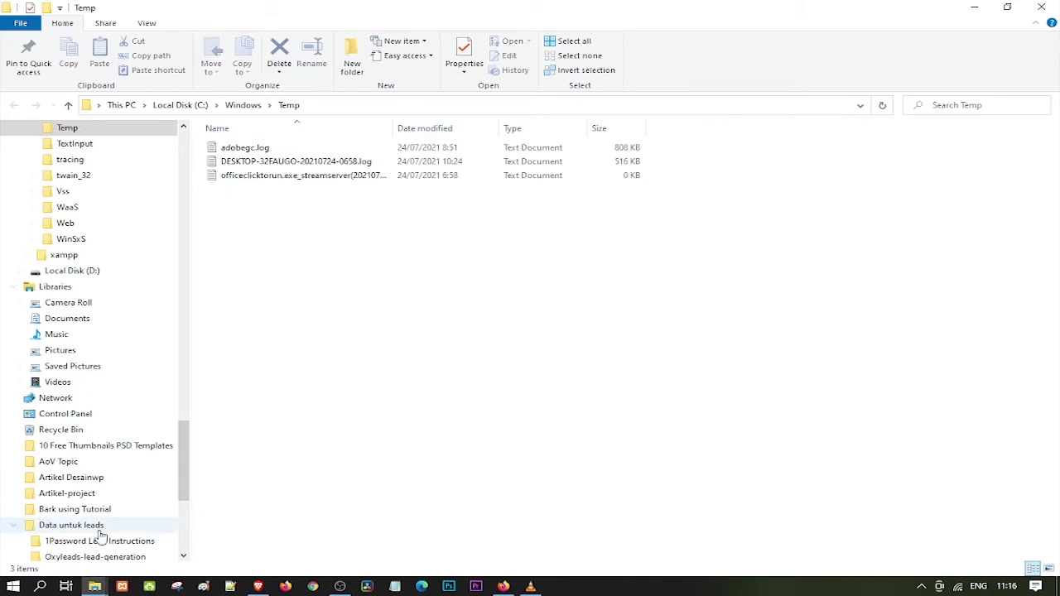
Open the user account's local Temp folder by running the "%temp%" command.
click(40, 586)
text(ru)
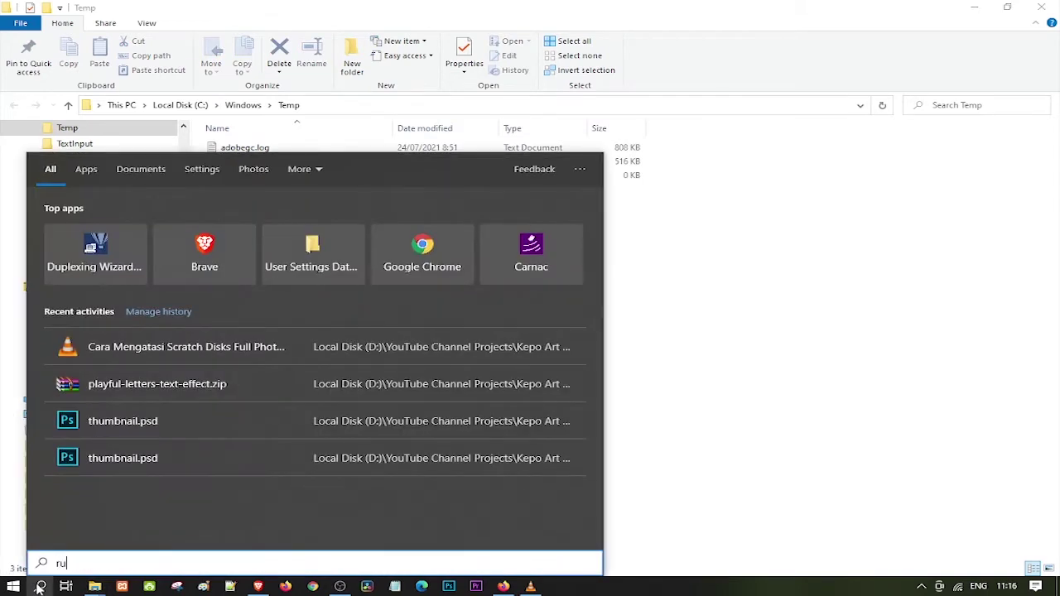
text(n)
click(189, 226)
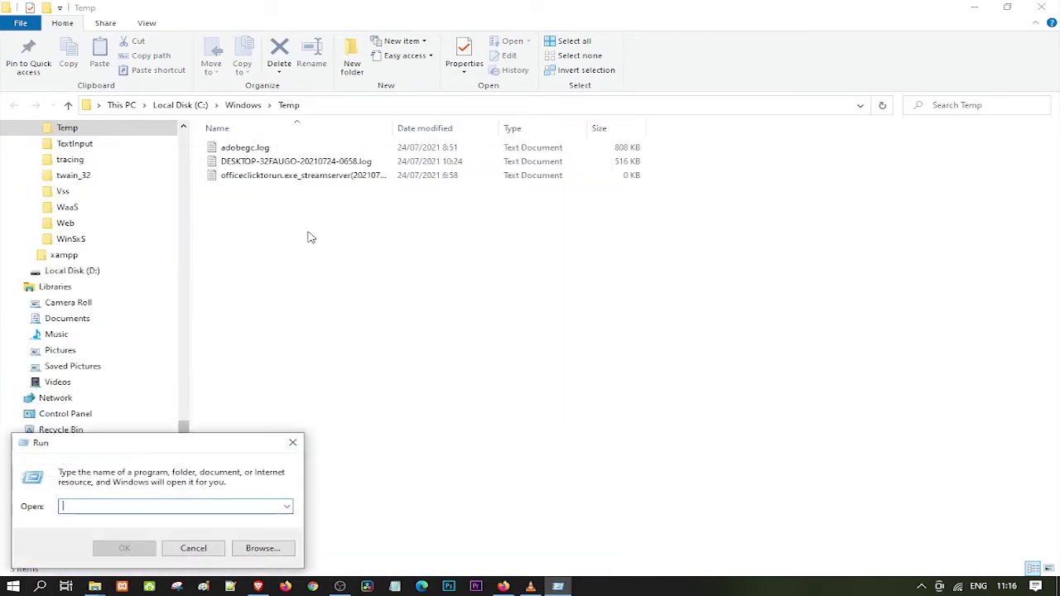
drag(241, 445, 524, 301)
text(%)
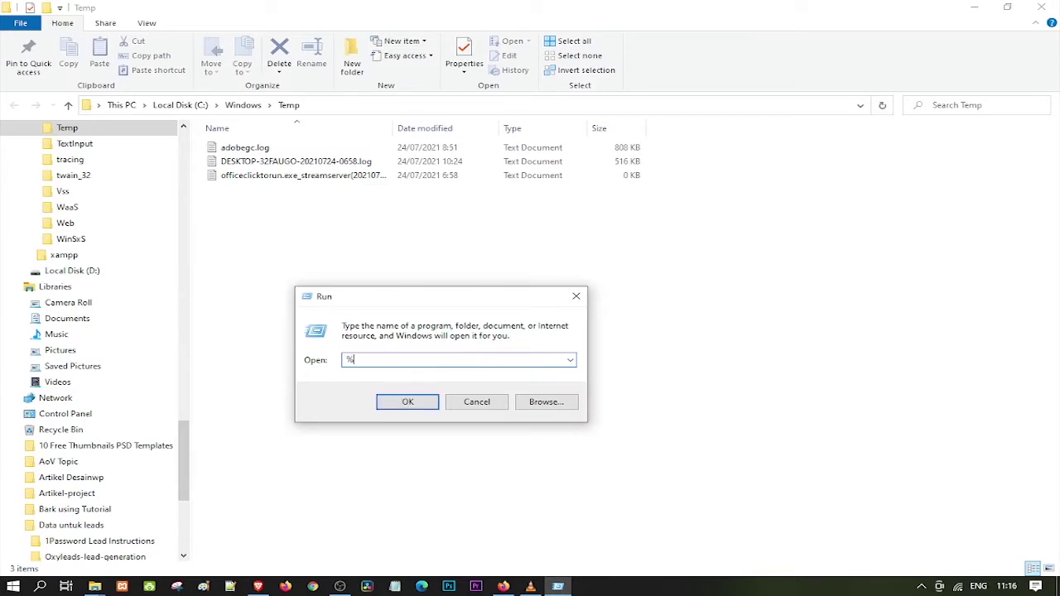
text(temp%)
click(400, 399)
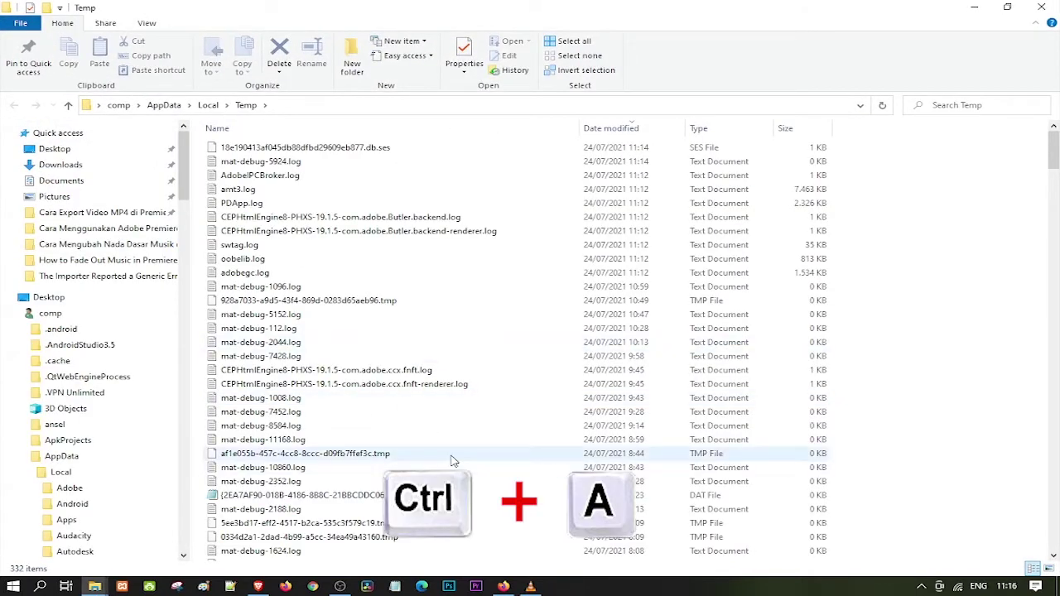
Delete all items in the user's local Temp folder, skipping those that need administrator permission or are in use.
key(ctrl+a)
right_click(445, 254)
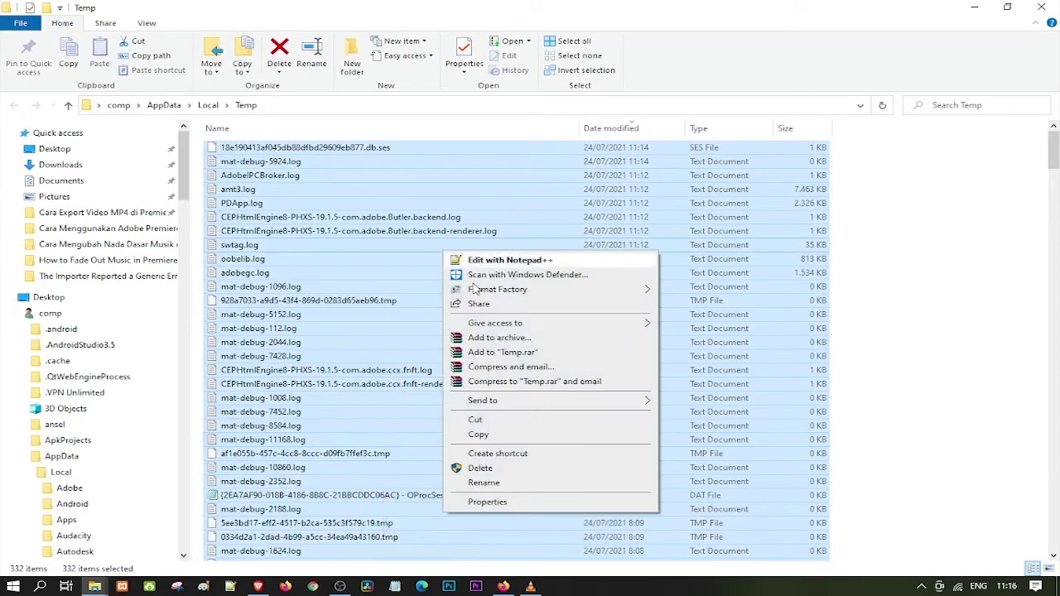
click(511, 468)
click(588, 306)
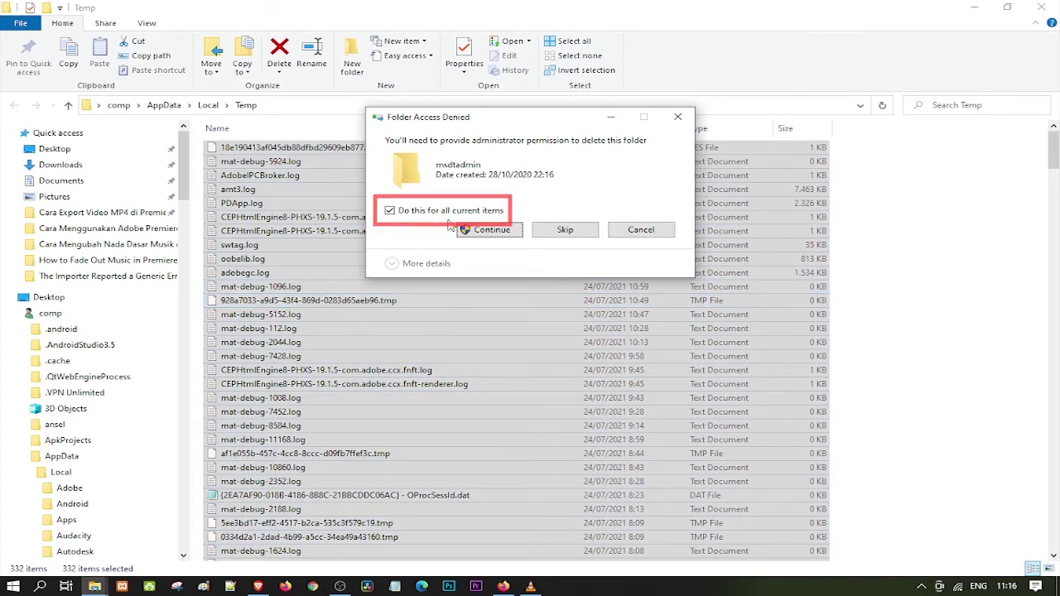
click(566, 235)
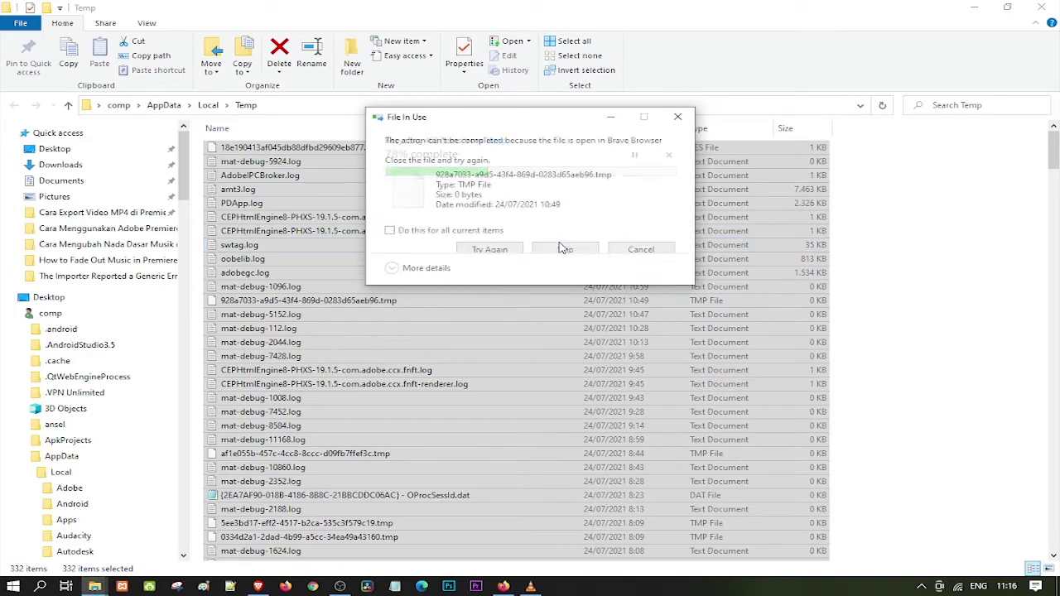
click(419, 234)
click(565, 251)
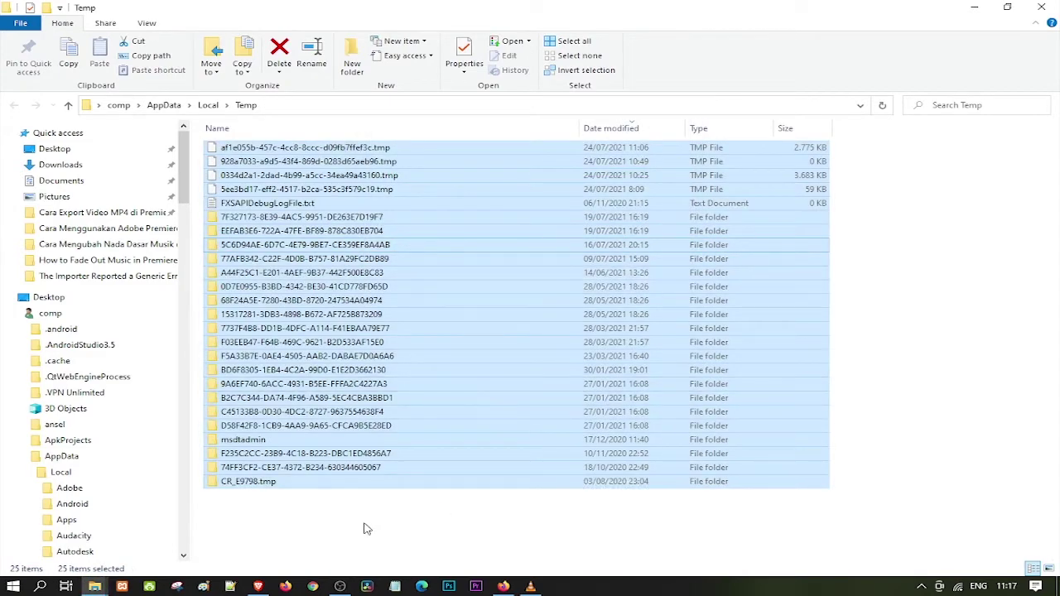
Search for Disk Cleanup, start it and select drive C: to clean up.
click(40, 586)
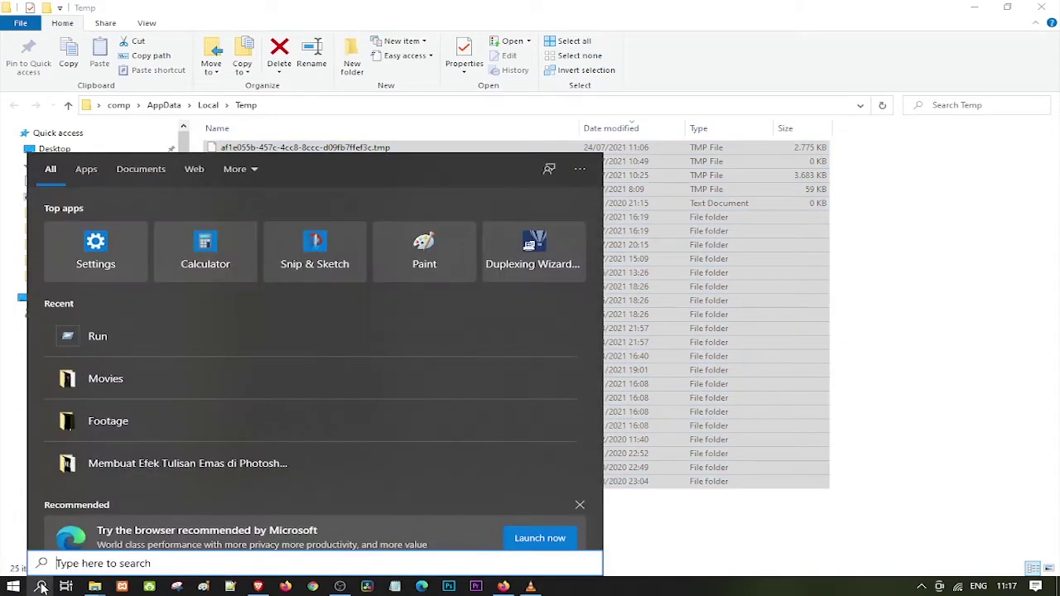
text(disk cleanup)
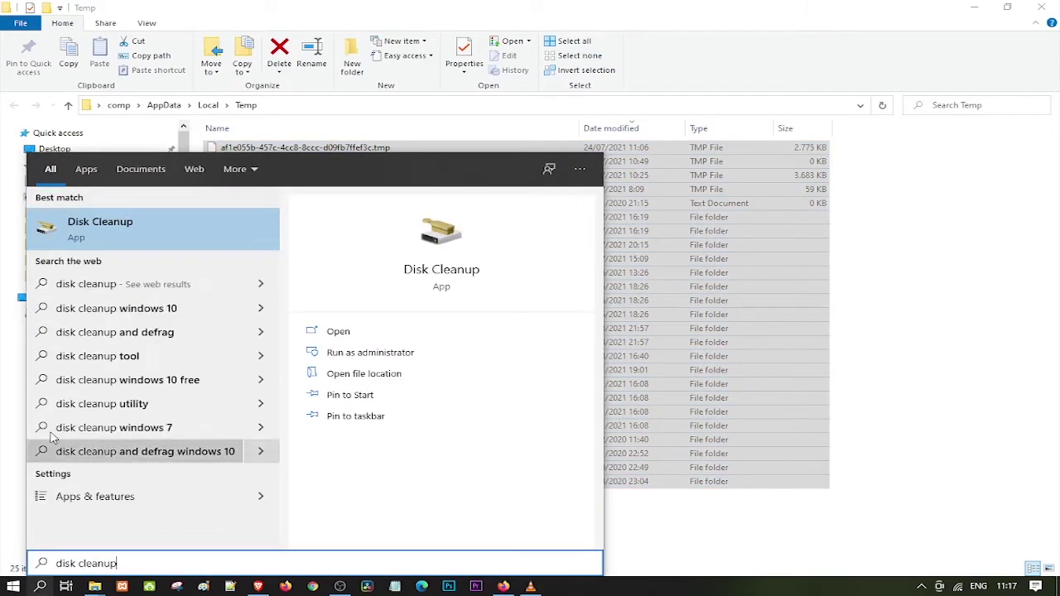
click(114, 232)
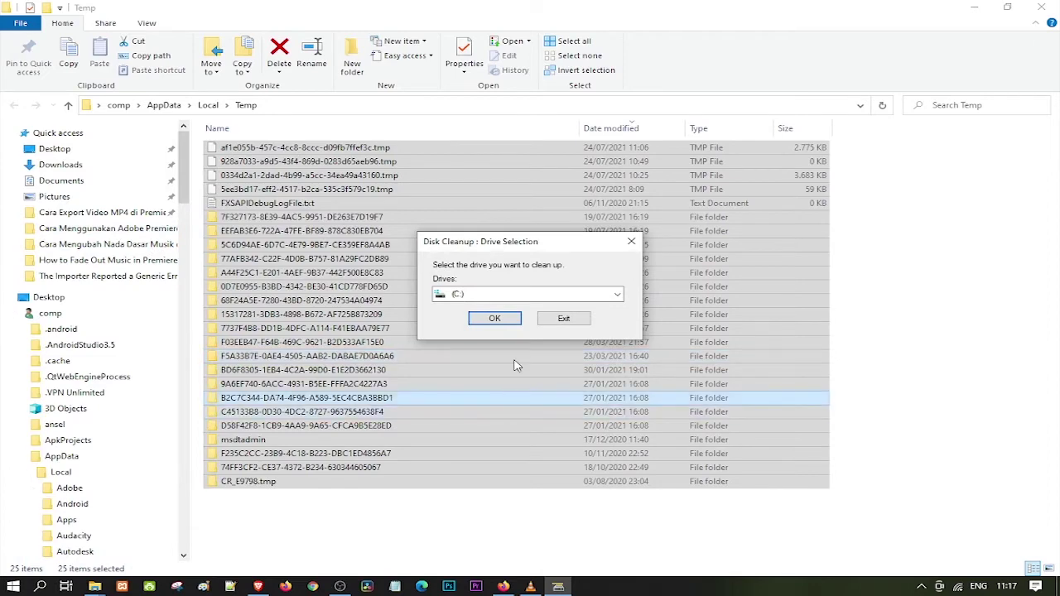
click(616, 295)
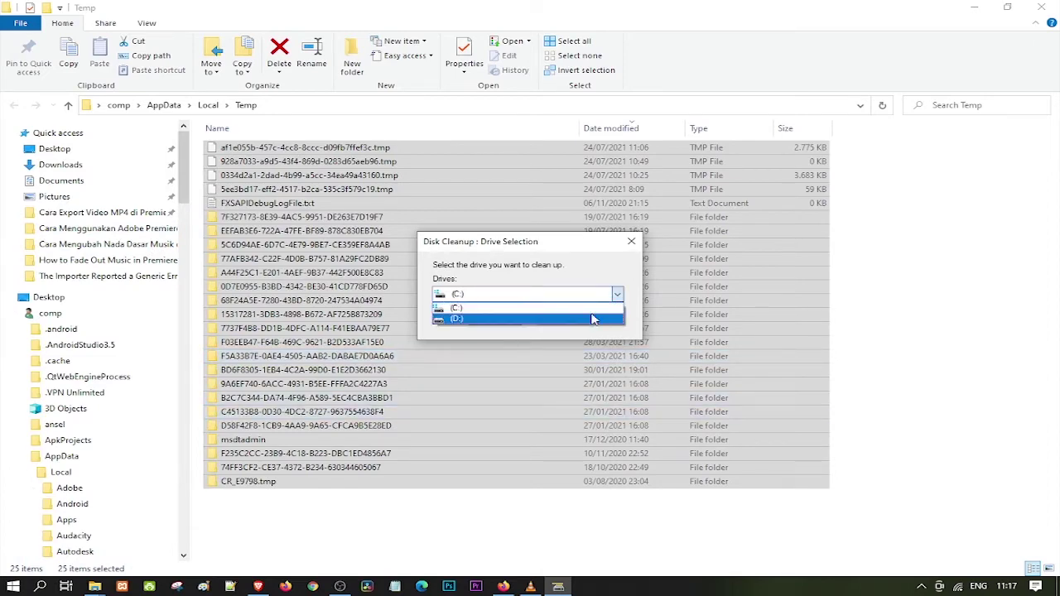
click(610, 307)
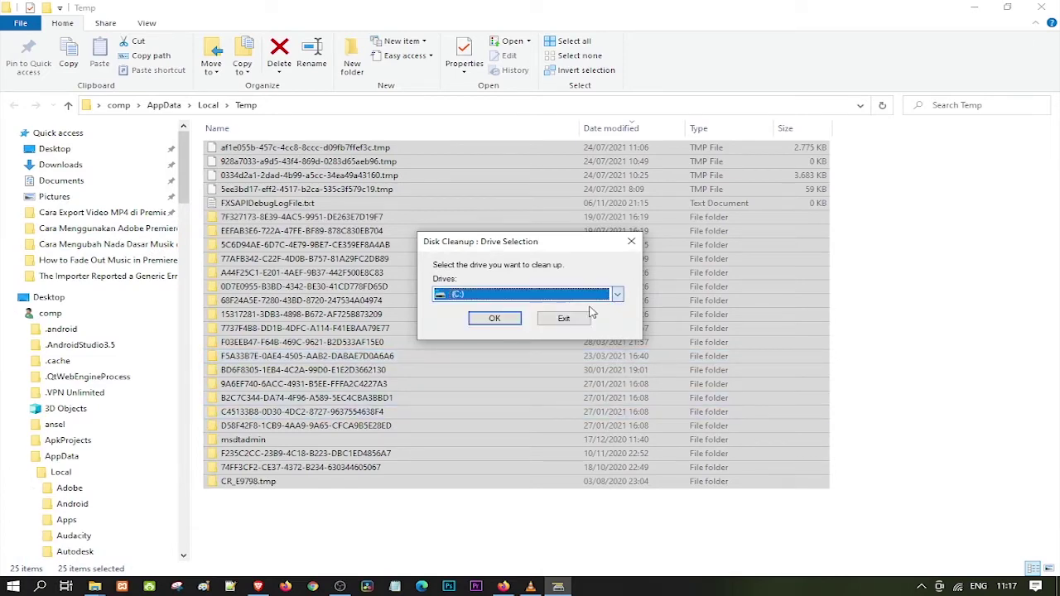
click(492, 319)
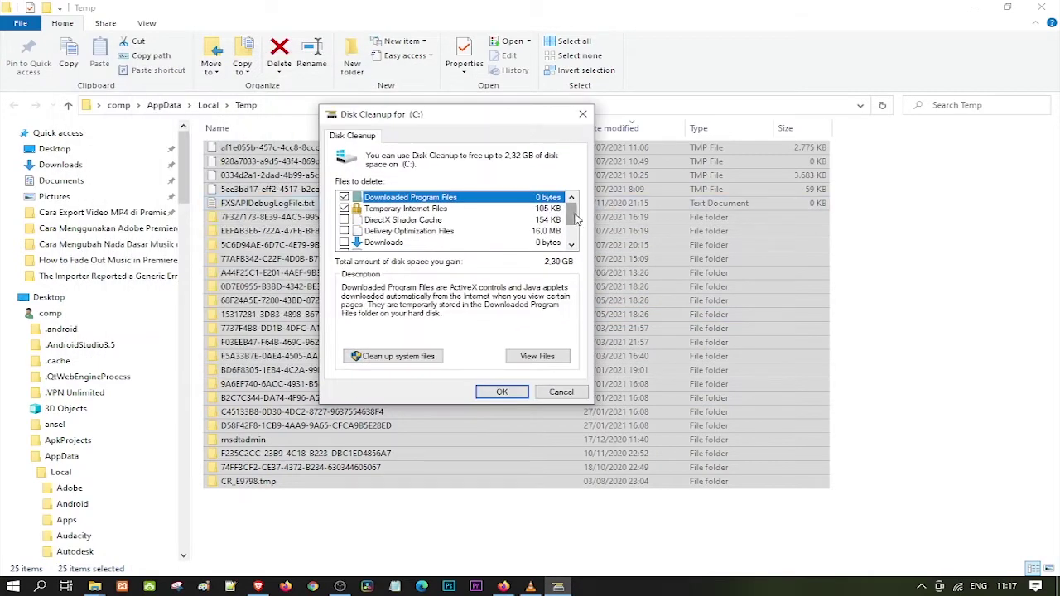
Review the files to delete and rescan drive C: with system files included.
scroll(577, 217, down, 1)
drag(572, 229, 573, 214)
click(429, 358)
click(480, 326)
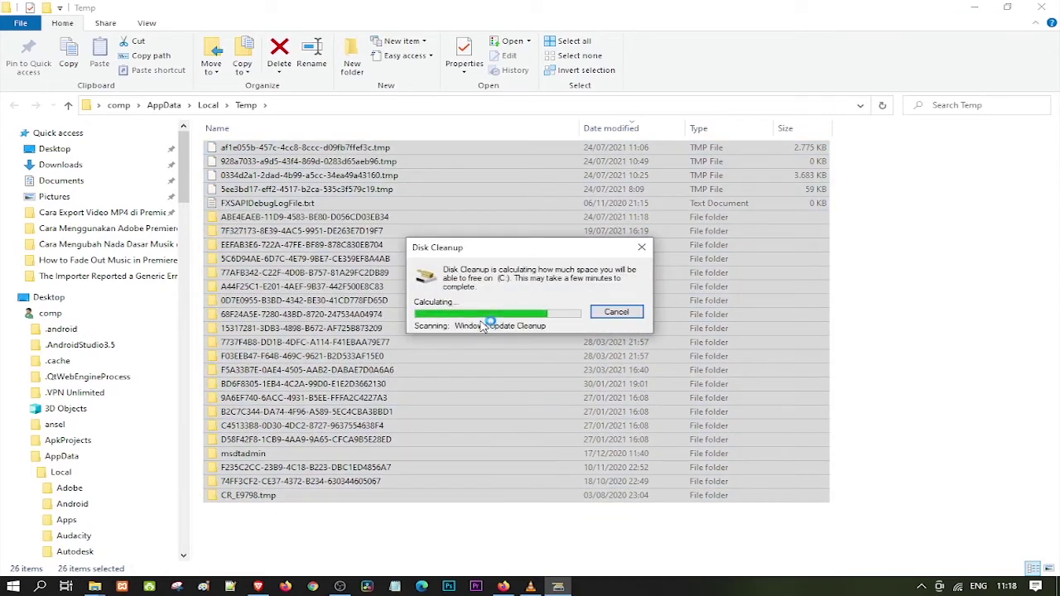
Permanently delete the checked file categories from drive C:, including Windows Update Cleanup, Windows Defender Antivirus and Windows upgrade log files.
mouse_move(334, 169)
mouse_down()
mouse_move(342, 211)
mouse_move(334, 187)
mouse_up()
drag(277, 89, 418, 116)
scroll(308, 224, up, 1)
scroll(308, 224, down, 3)
click(405, 385)
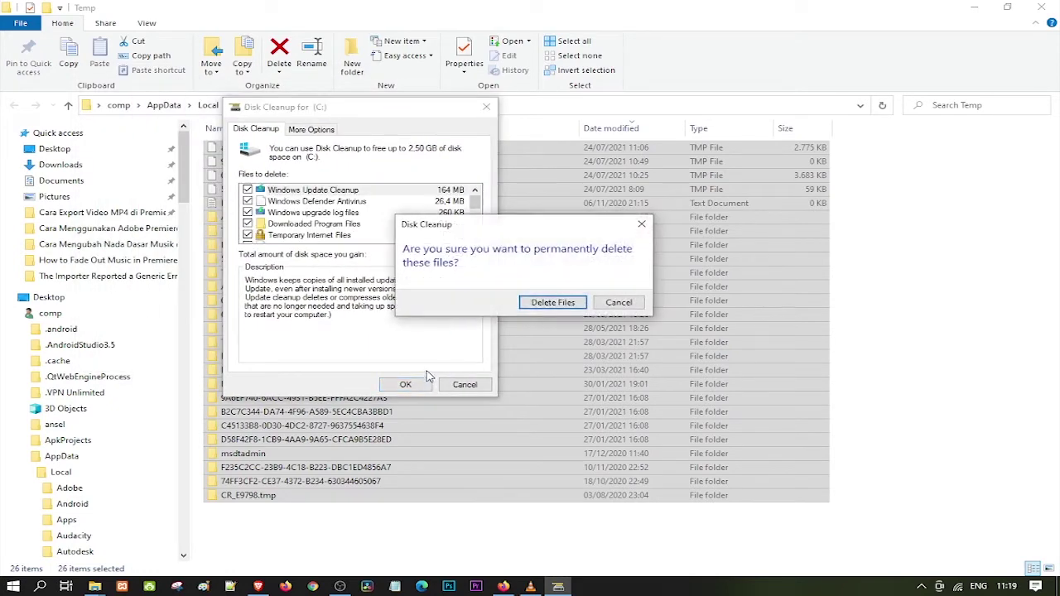
click(551, 302)
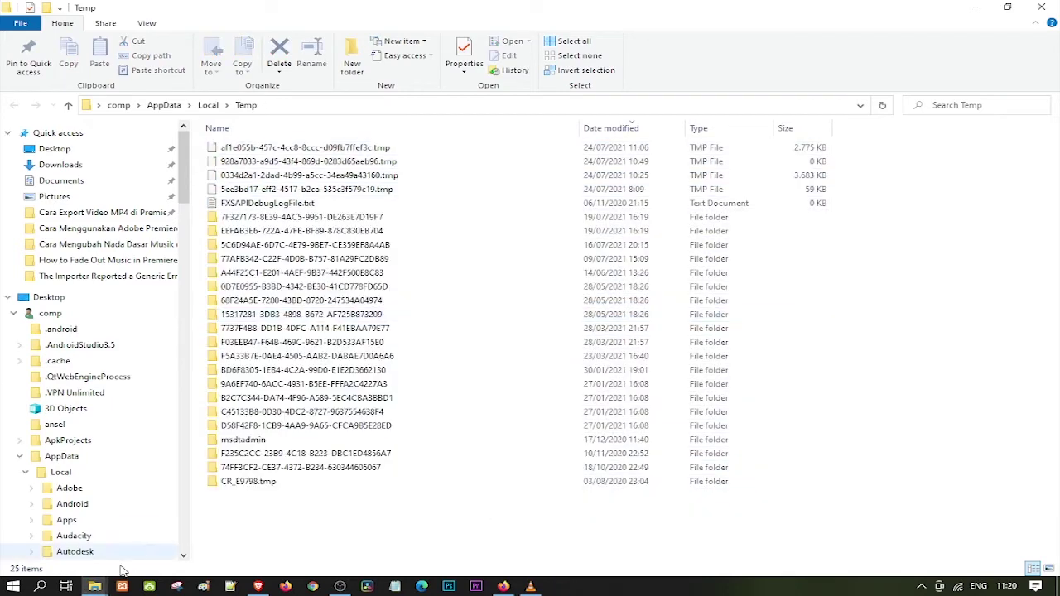
Try to open Effect.psd from the "Playful Letters Text Effect in Photoshop" folder in Photoshop and dismiss the message.
mouse_move(95, 586)
click(99, 547)
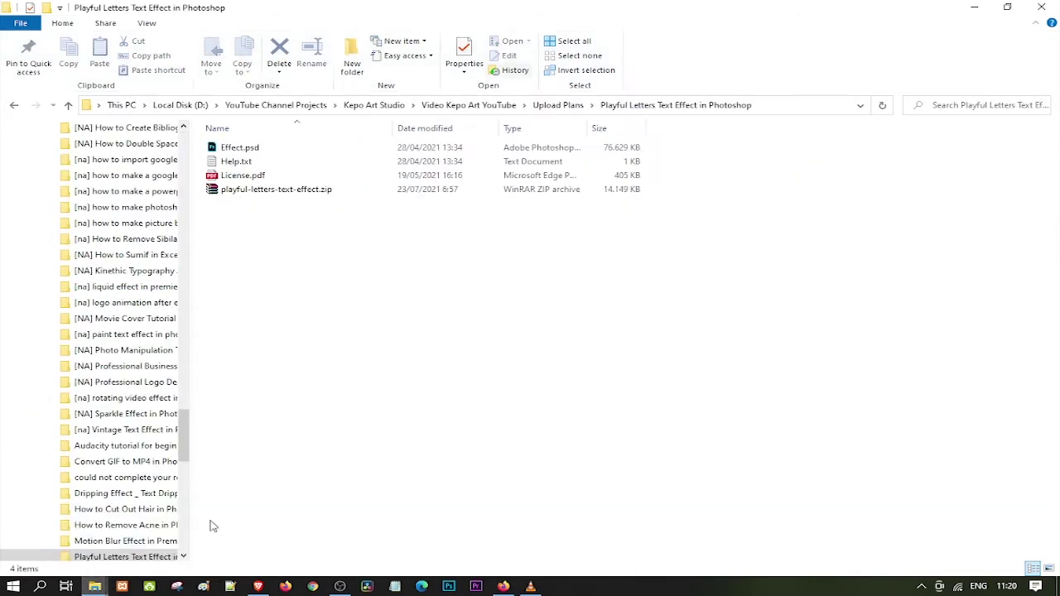
double_click(251, 149)
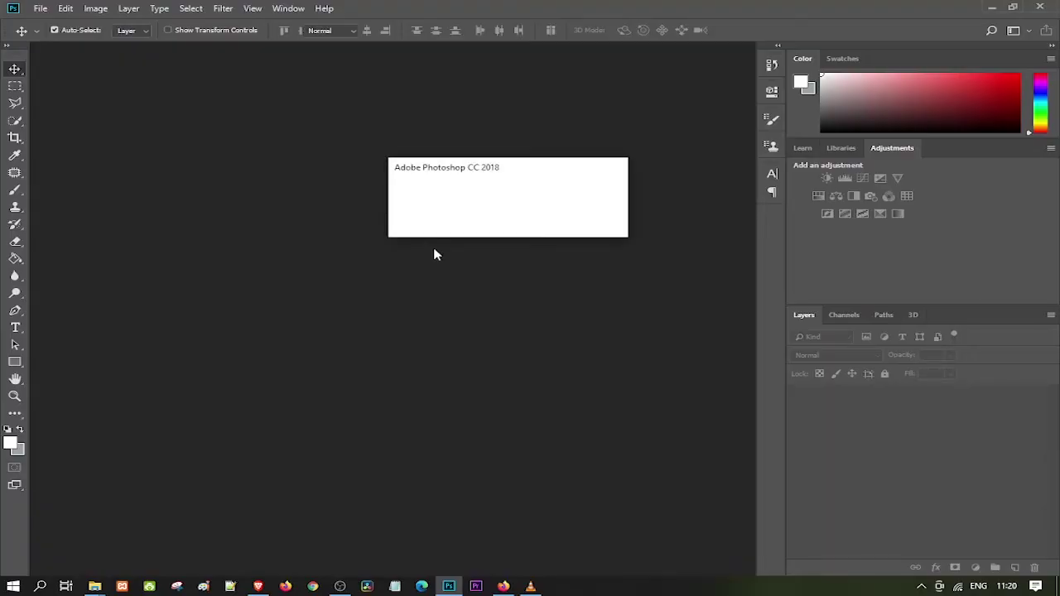
click(533, 224)
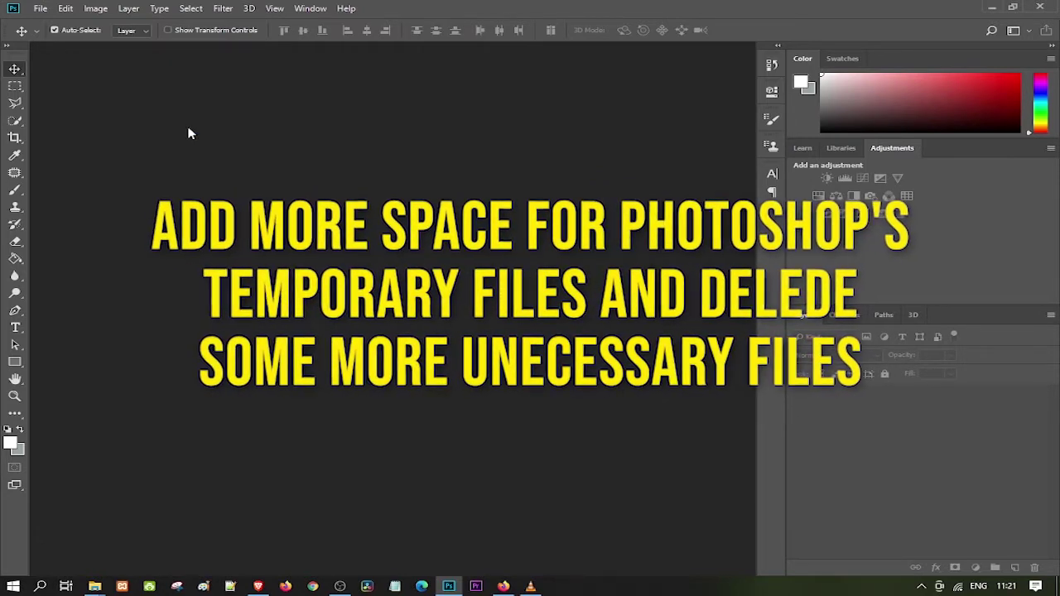
Make sure drives C:\ and D:\ are both active scratch disks in Photoshop's preferences and accept the settings.
click(69, 11)
mouse_move(149, 541)
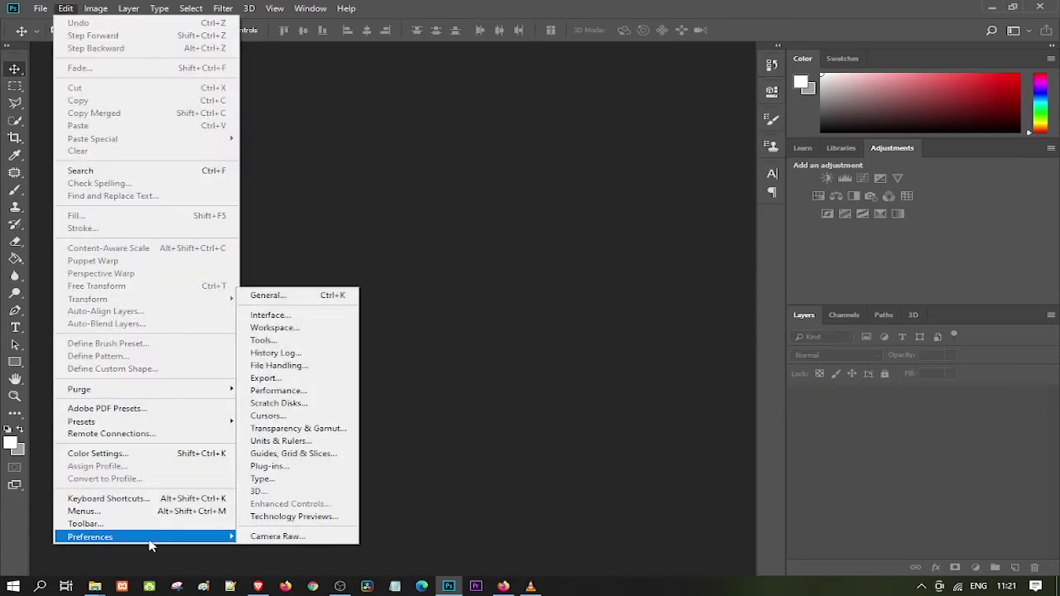
click(324, 403)
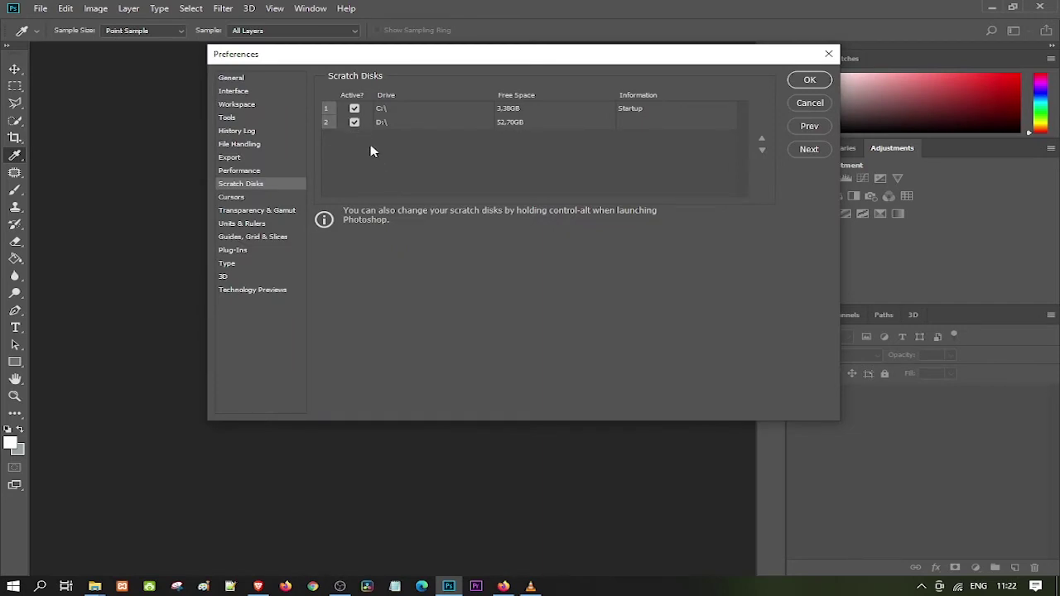
click(810, 79)
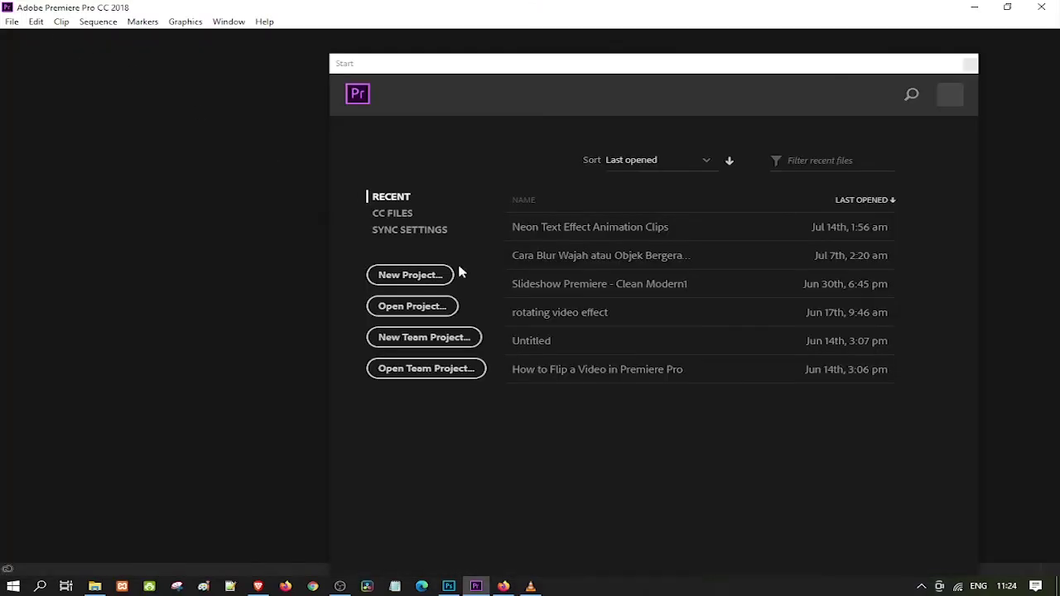
Delete the unused media cache files through the Media Cache preferences in Premiere Pro, accept the preferences and close the program.
click(969, 64)
click(41, 22)
mouse_move(102, 408)
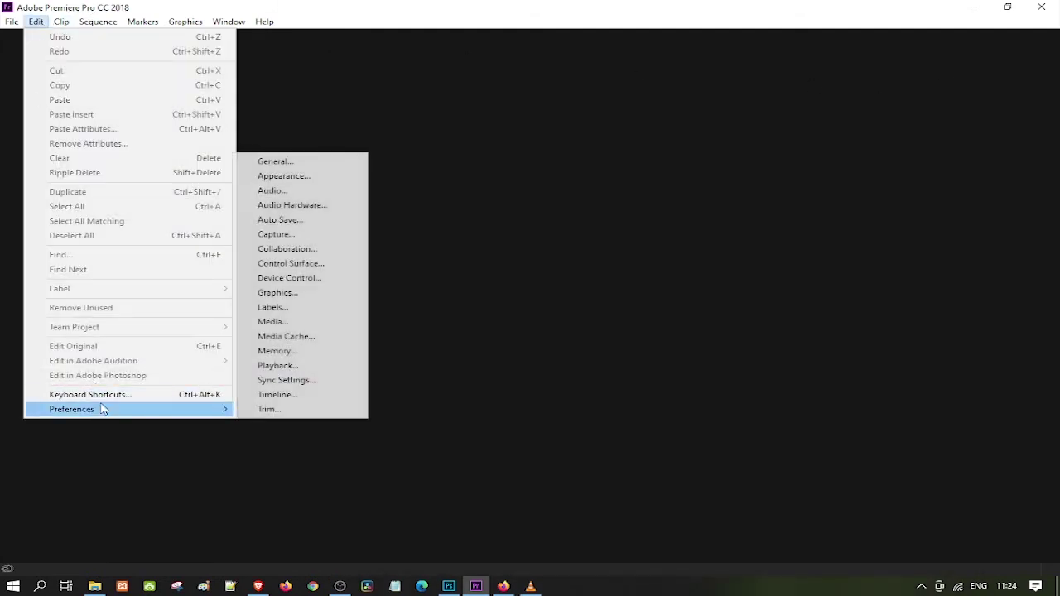
click(288, 338)
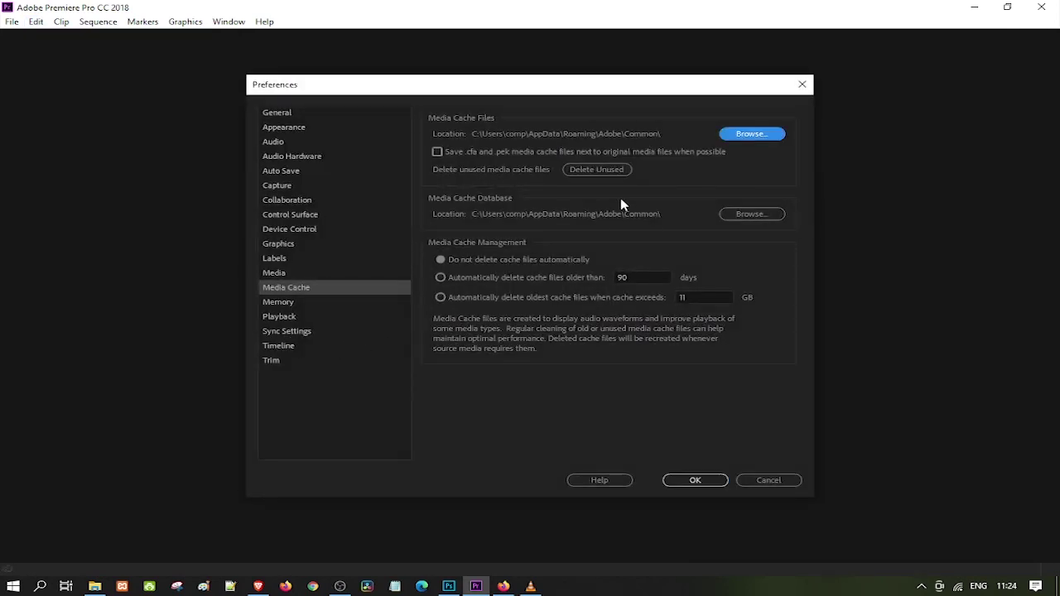
click(611, 173)
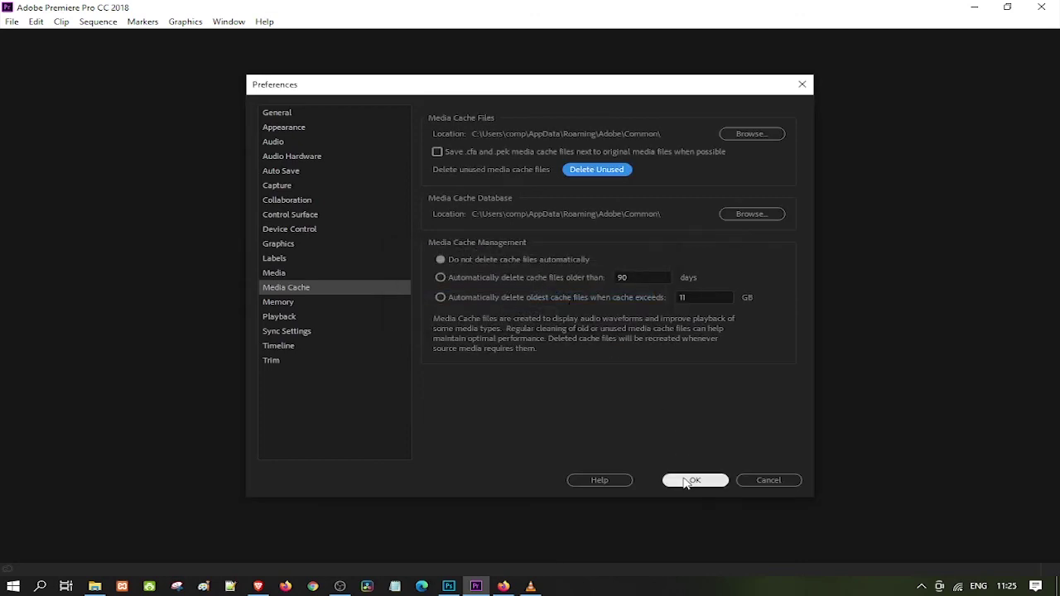
click(687, 481)
click(1041, 7)
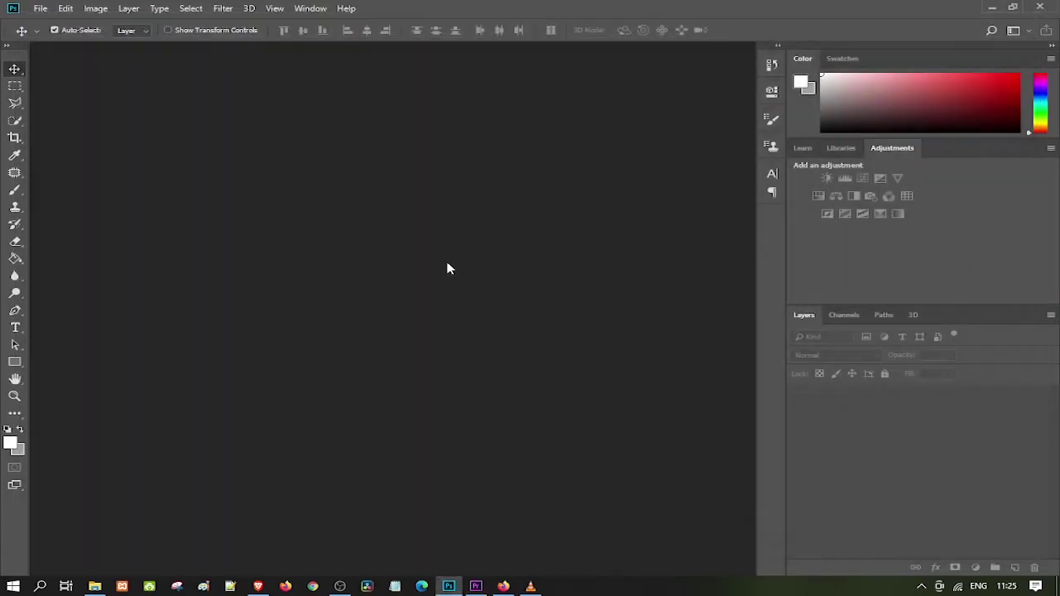
Open Effect.psd from its folder in Photoshop again and leave the missing FuturaPT Bold font unresolved.
click(92, 586)
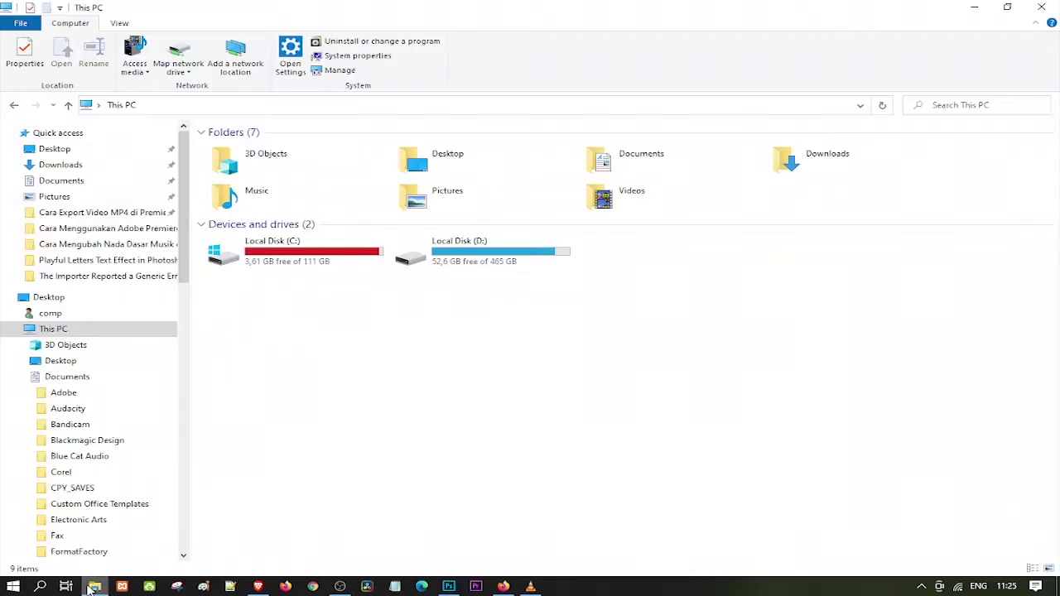
click(125, 260)
double_click(248, 149)
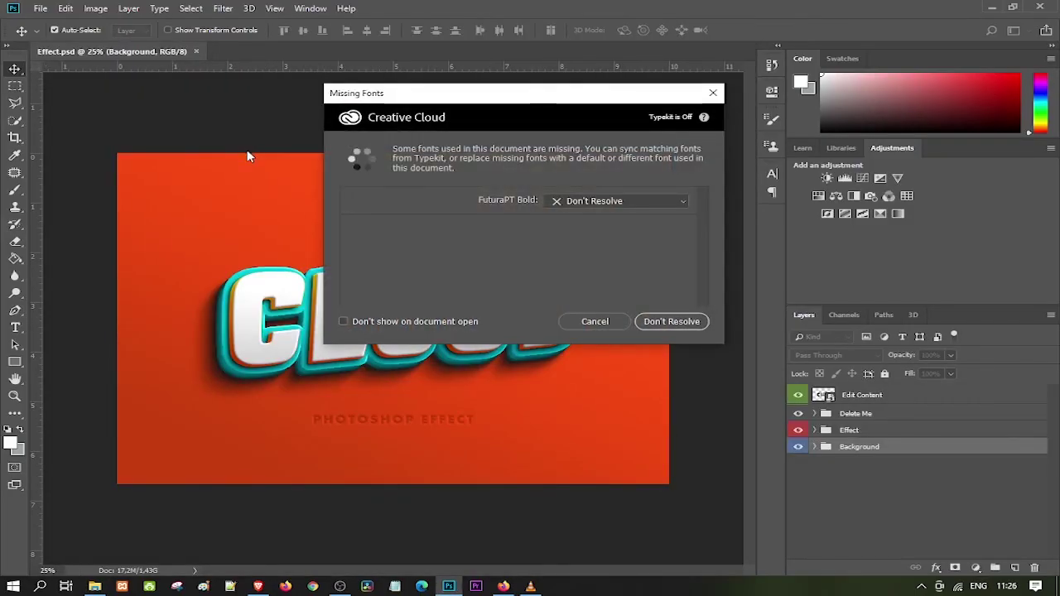
click(671, 323)
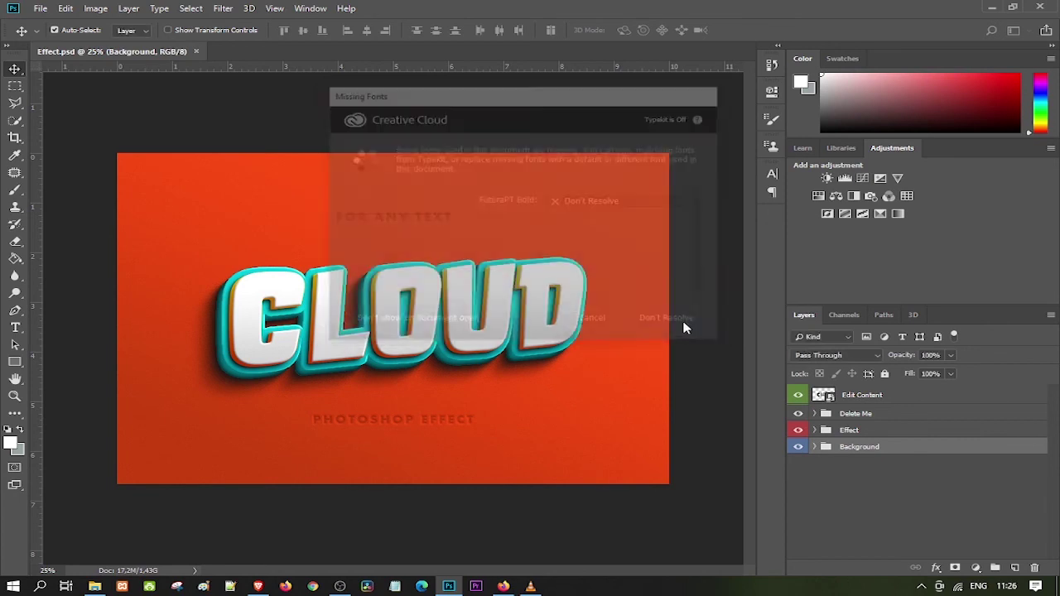